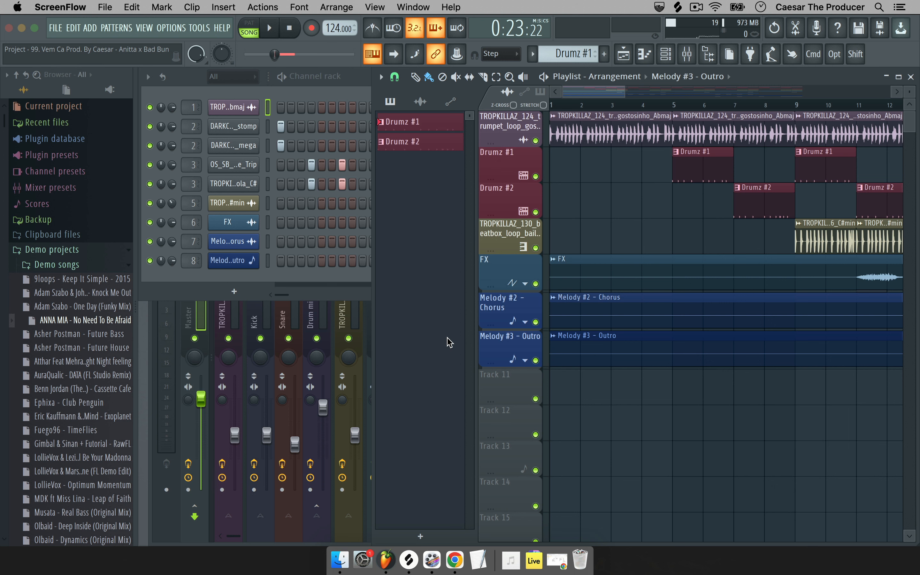
Step: Open the current project's general settings, showing its data folder and time settings
click(426, 292)
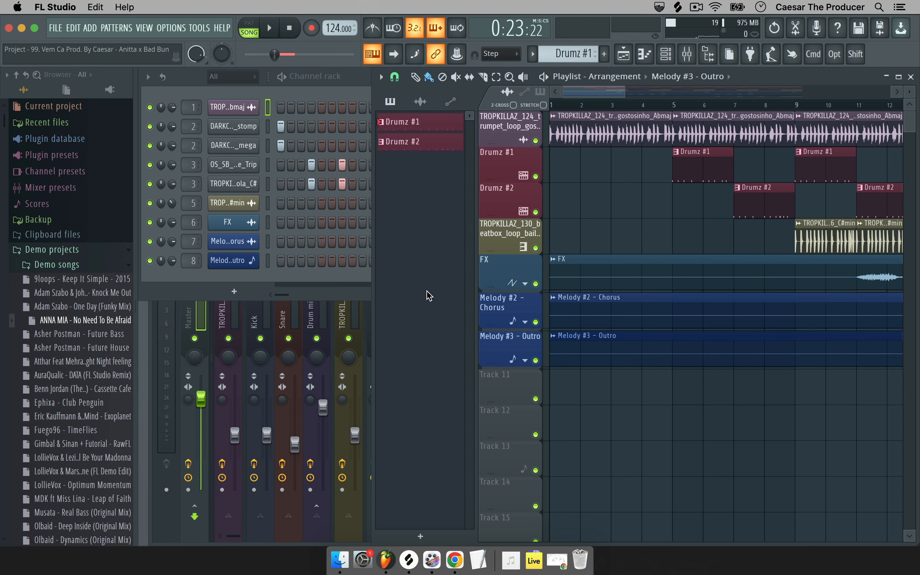
click(177, 280)
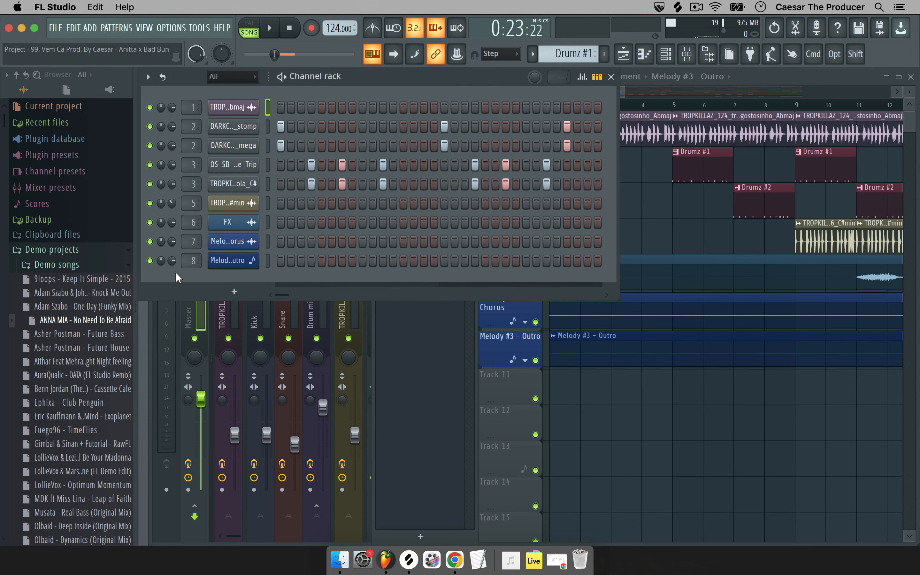
click(166, 28)
click(166, 28)
click(169, 29)
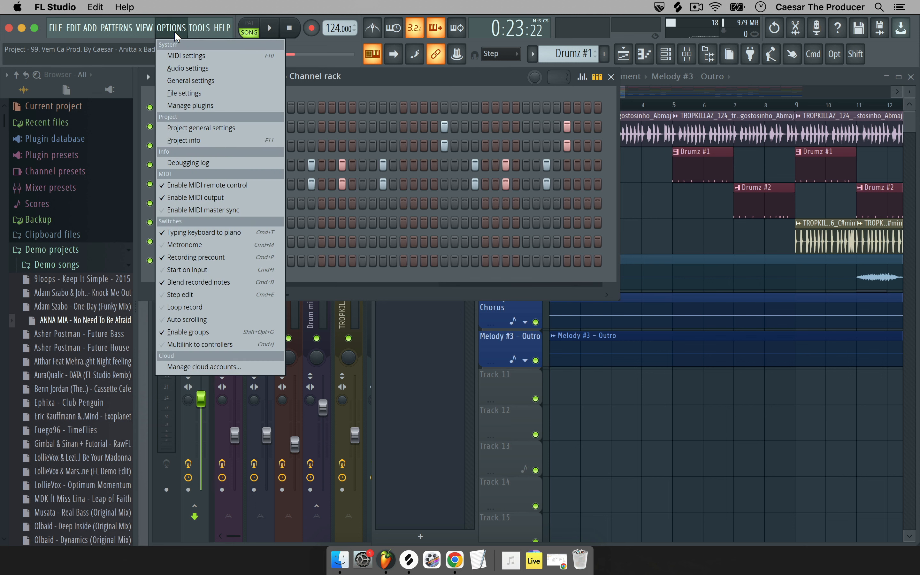
click(185, 55)
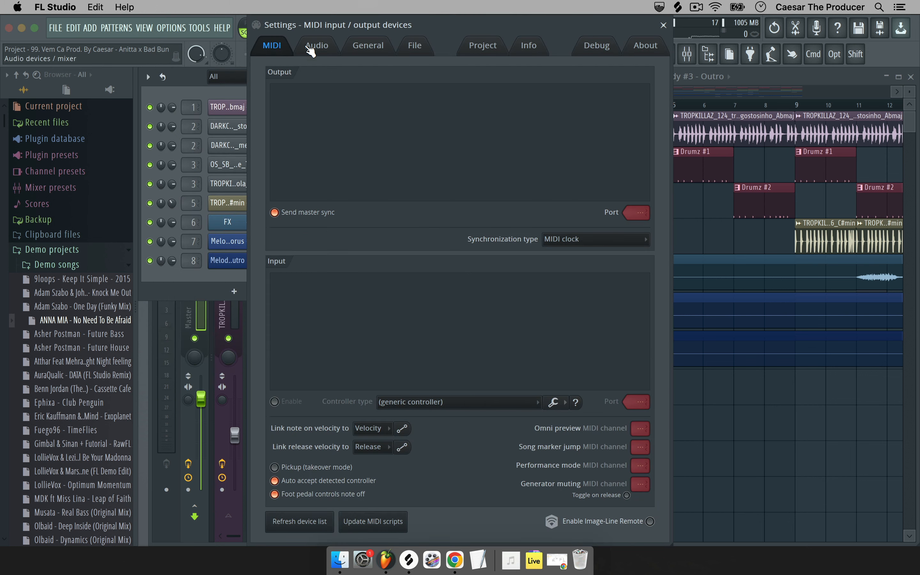
click(175, 29)
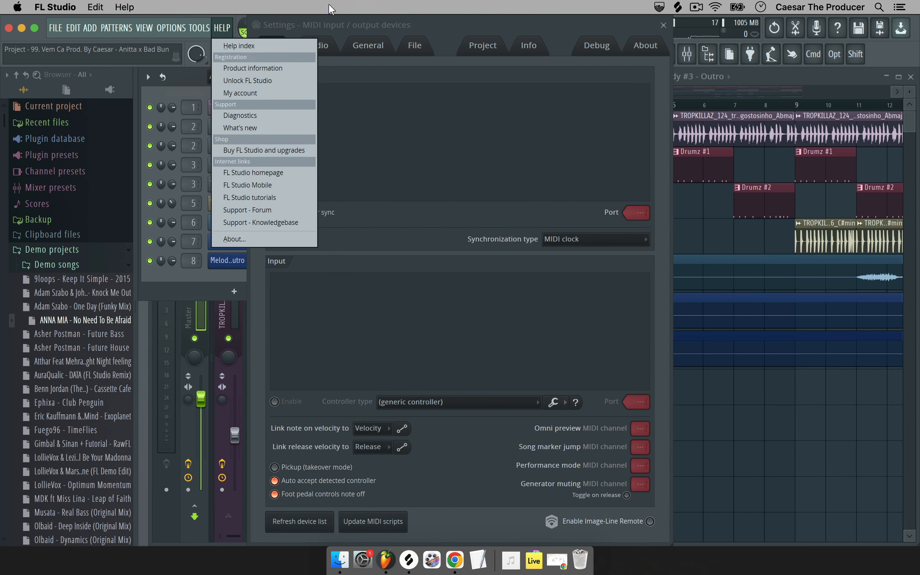
click(356, 25)
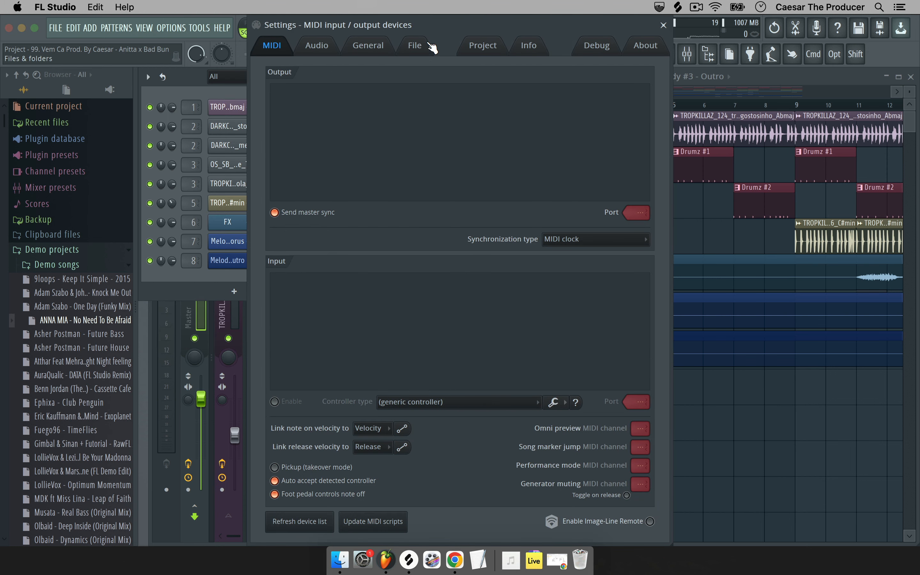
click(475, 52)
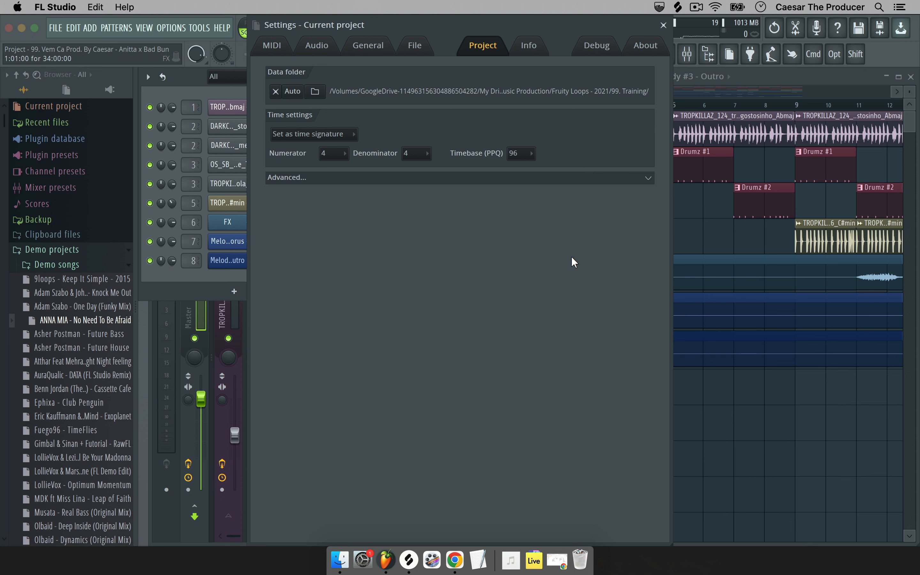
Step: Create a folder named "1. Training" on the Desktop while choosing a location for the project's data folder
click(316, 94)
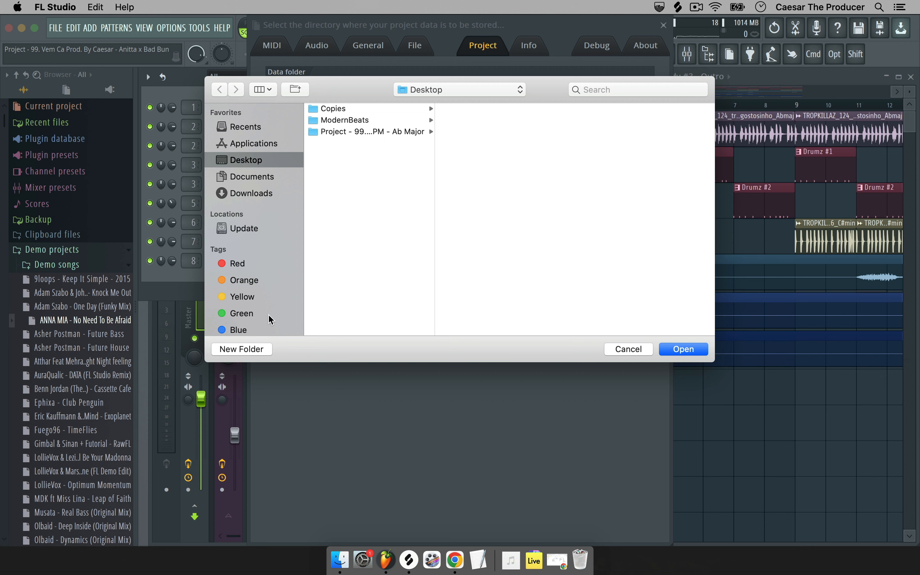
click(247, 348)
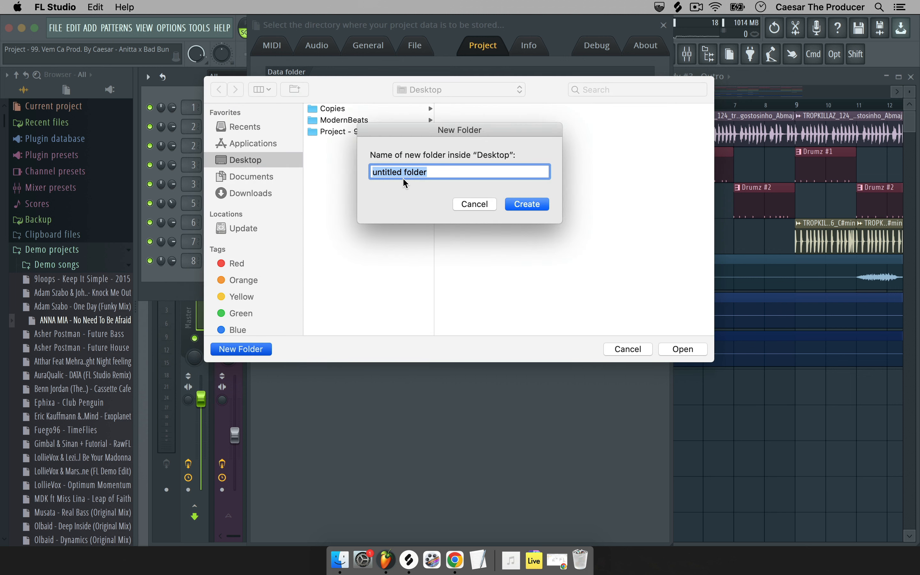
text(1. Training)
drag(372, 167, 376, 167)
click(411, 173)
key(Return)
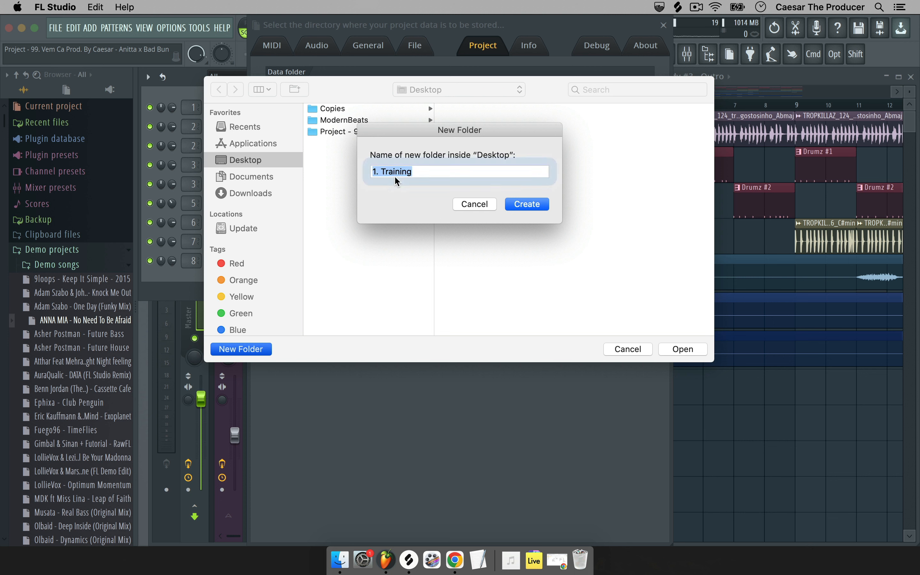
key(Right)
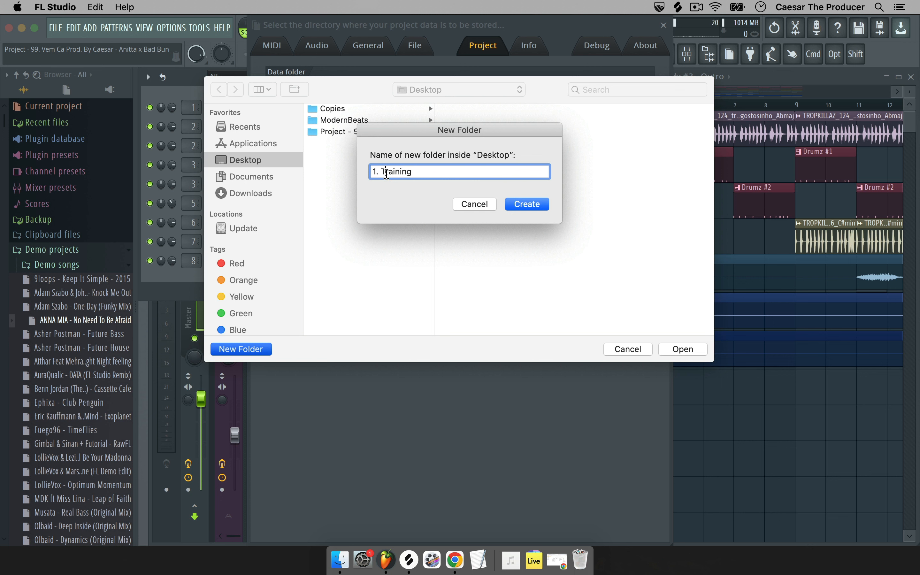
drag(386, 175, 419, 174)
click(420, 174)
click(528, 205)
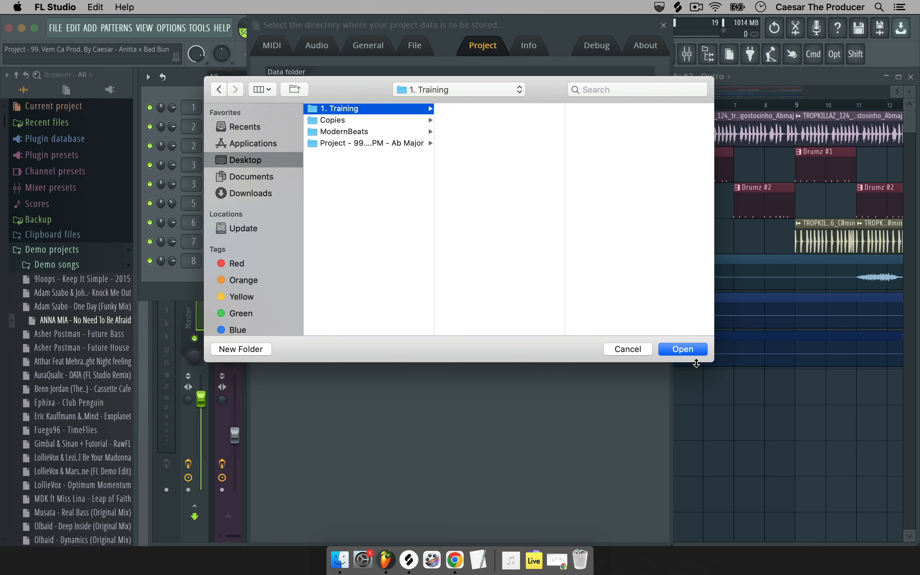
Step: Set "1. Training" as the project data folder and save the current project in it
click(691, 352)
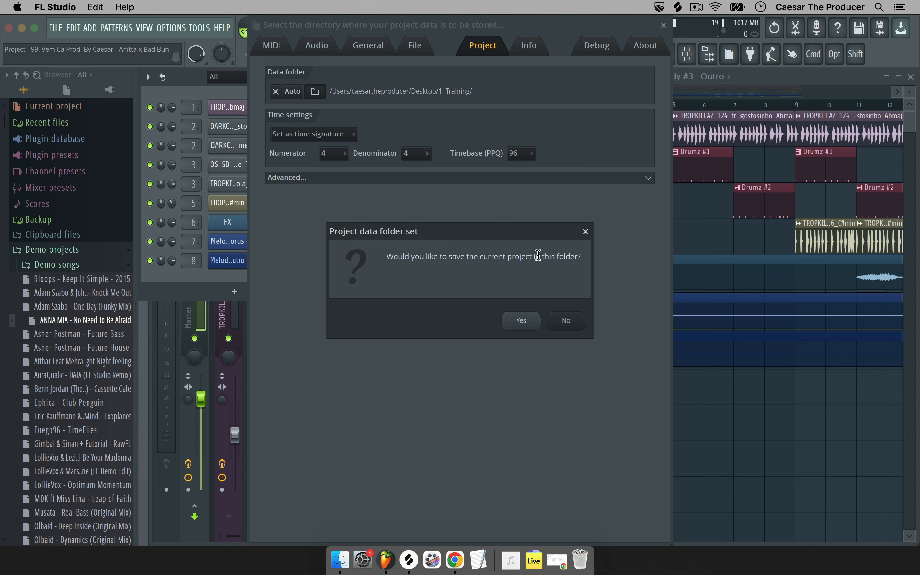
click(524, 323)
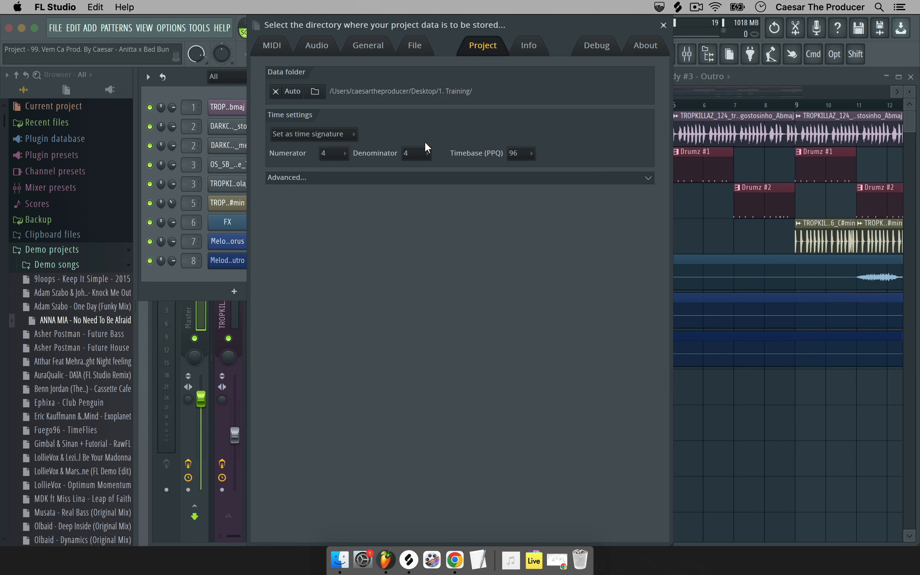
Step: Check the "1. Training" folder's contents in Finder, and return to FL Studio to close the settings
key(ctrl+Up)
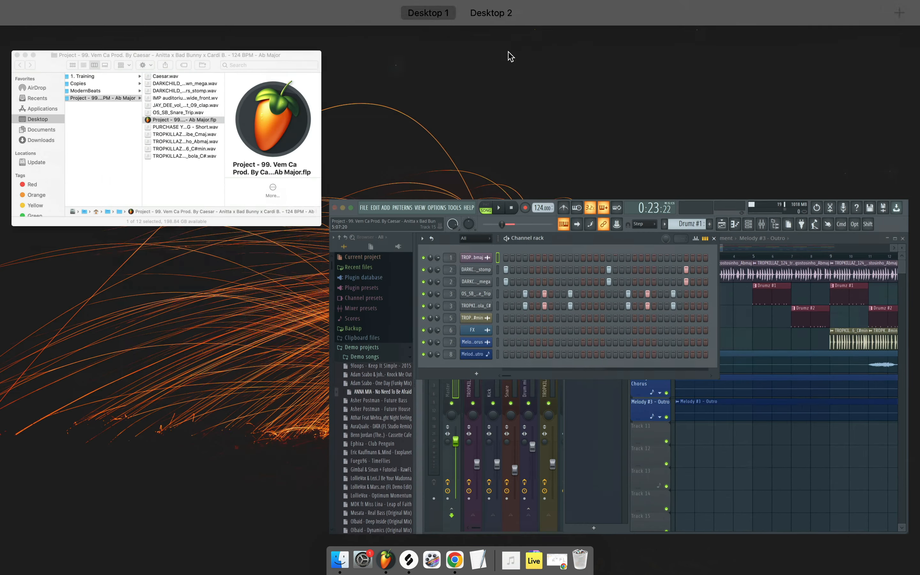
click(474, 38)
double_click(876, 45)
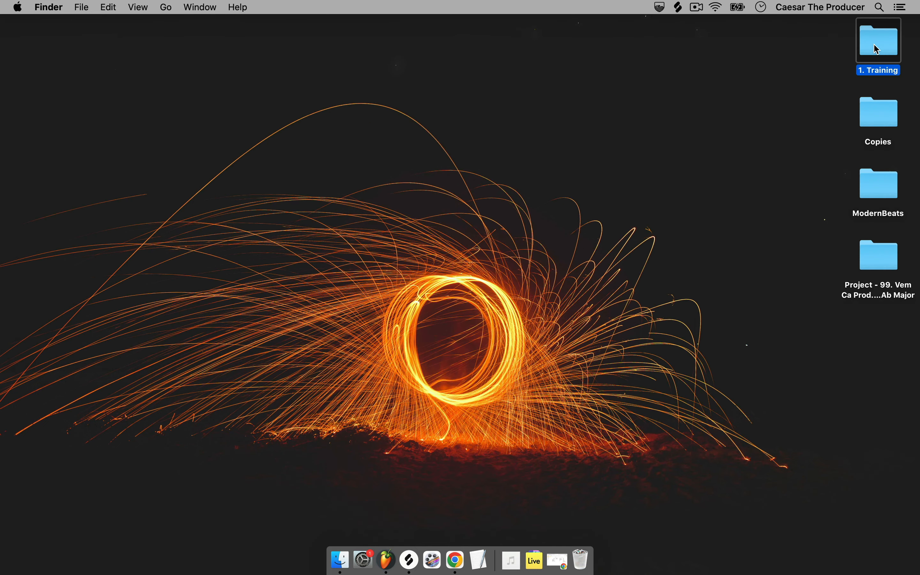
click(480, 118)
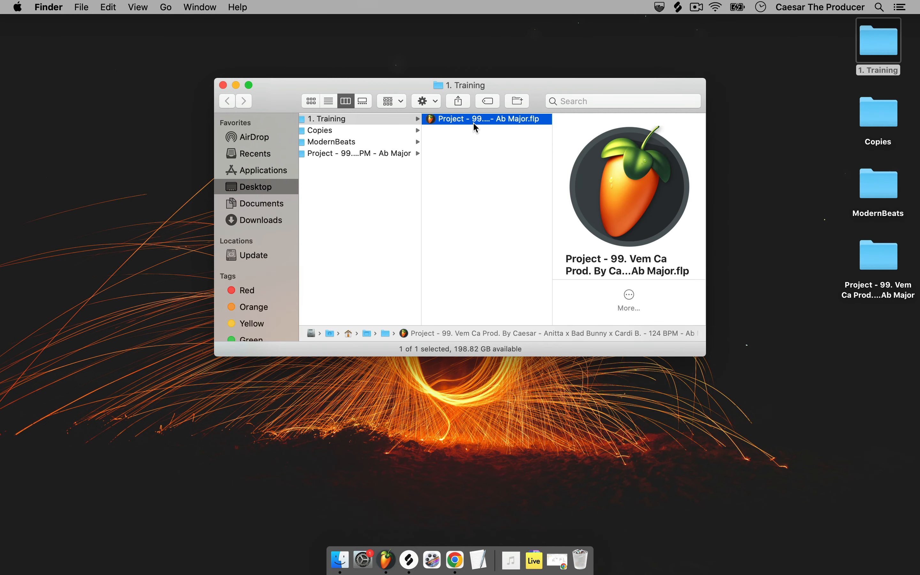
click(479, 154)
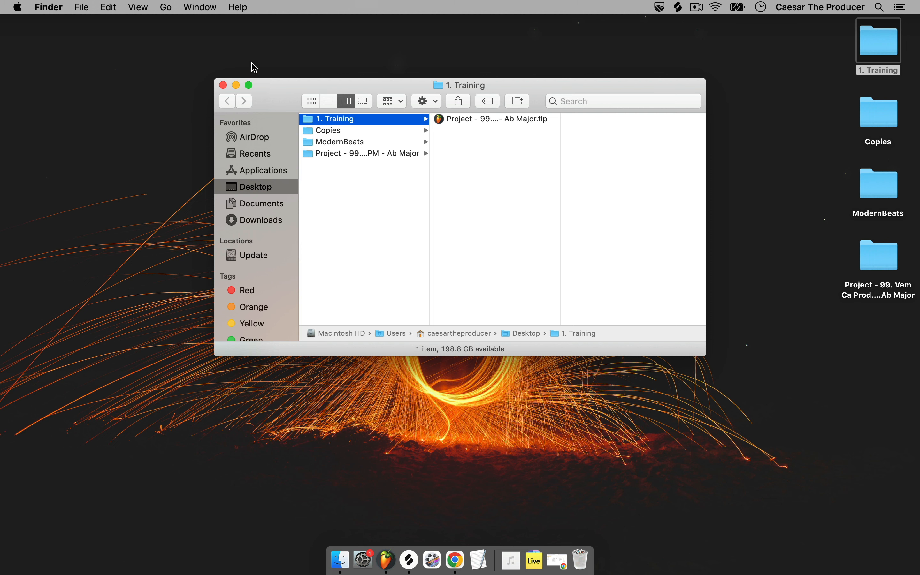
click(224, 85)
click(391, 558)
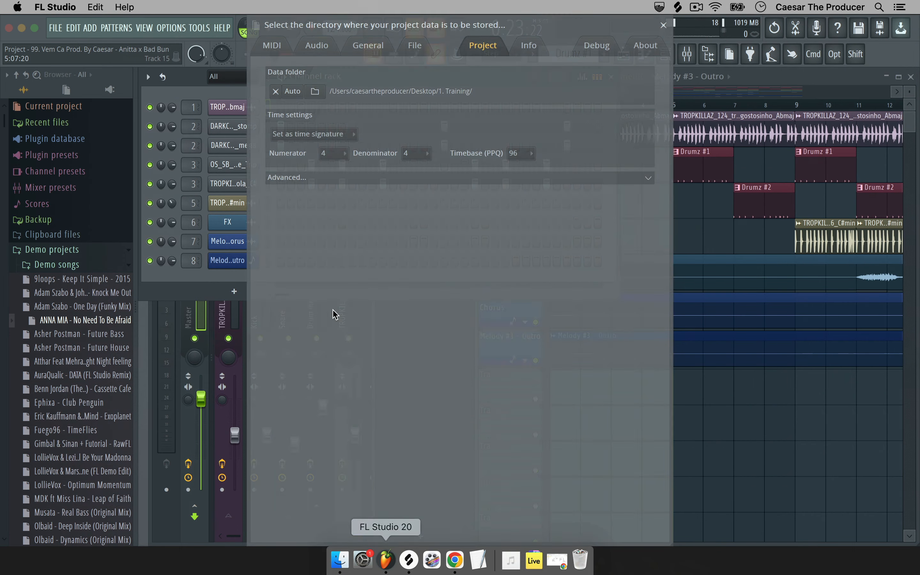
click(664, 26)
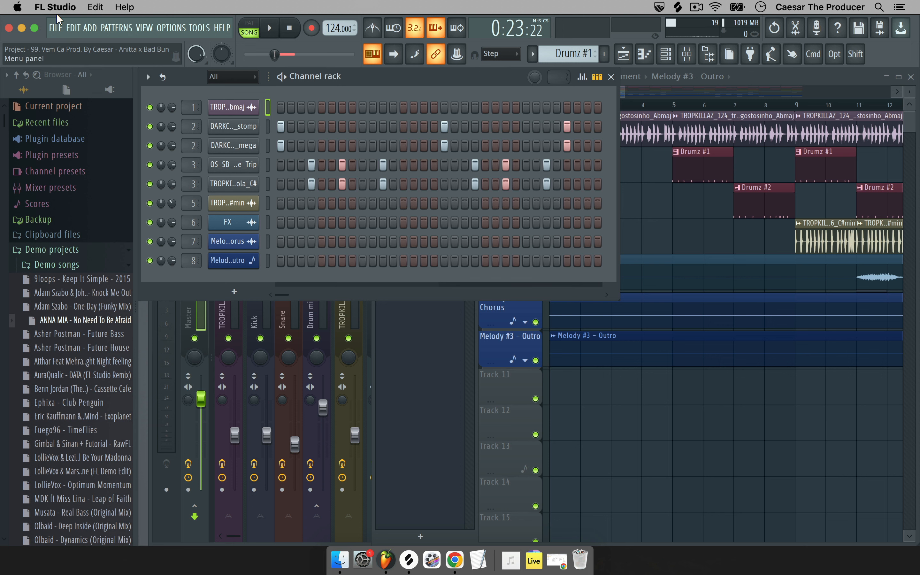
Step: Look at the cloud upload export options and the cloud account manager, and leave them without rendering
click(55, 28)
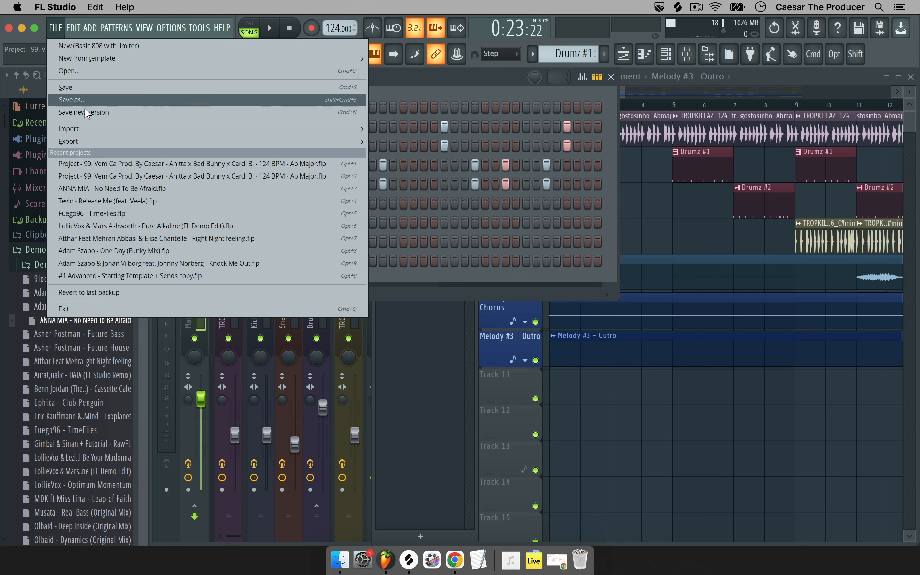
mouse_move(122, 139)
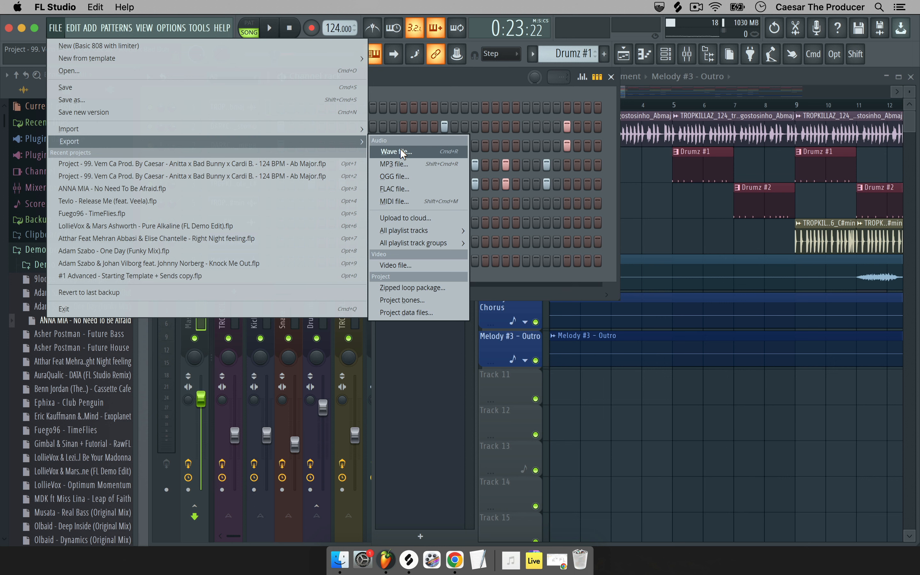
click(437, 217)
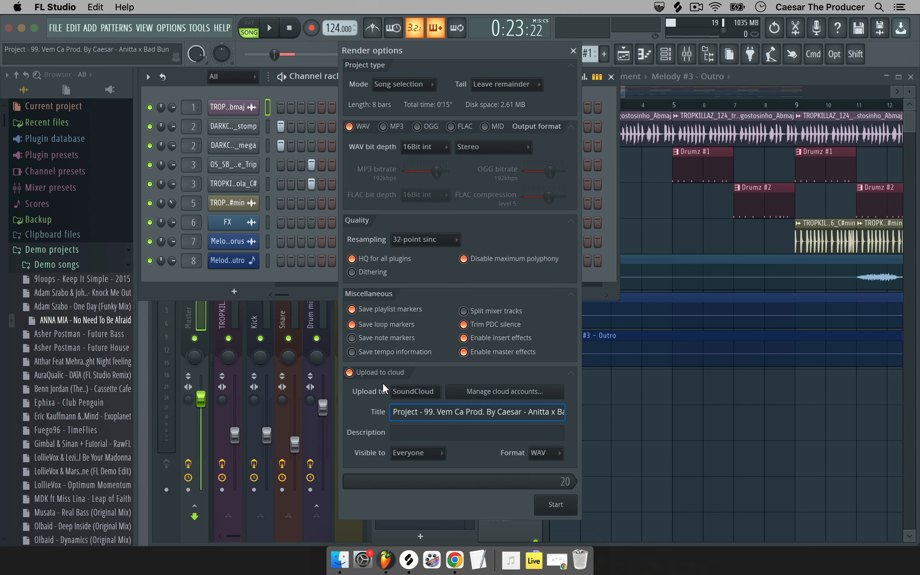
click(494, 391)
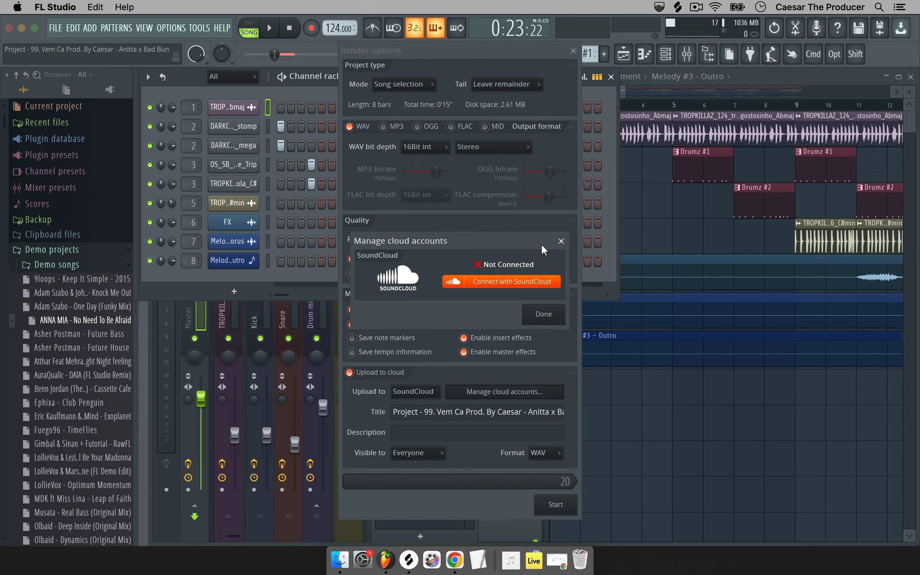
click(565, 240)
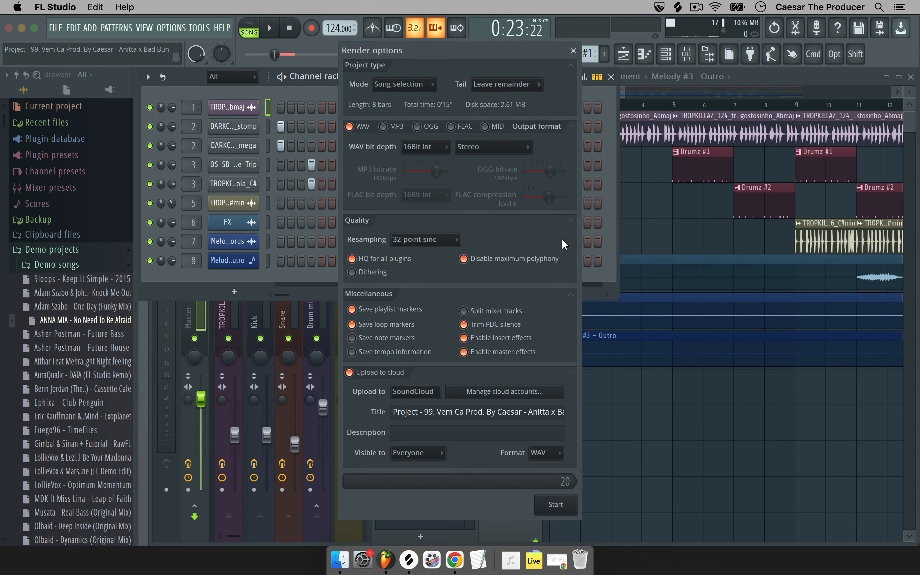
click(574, 52)
Step: Start a Wave file export of the song into the "1. Training" folder, keeping the suggested file name
click(56, 28)
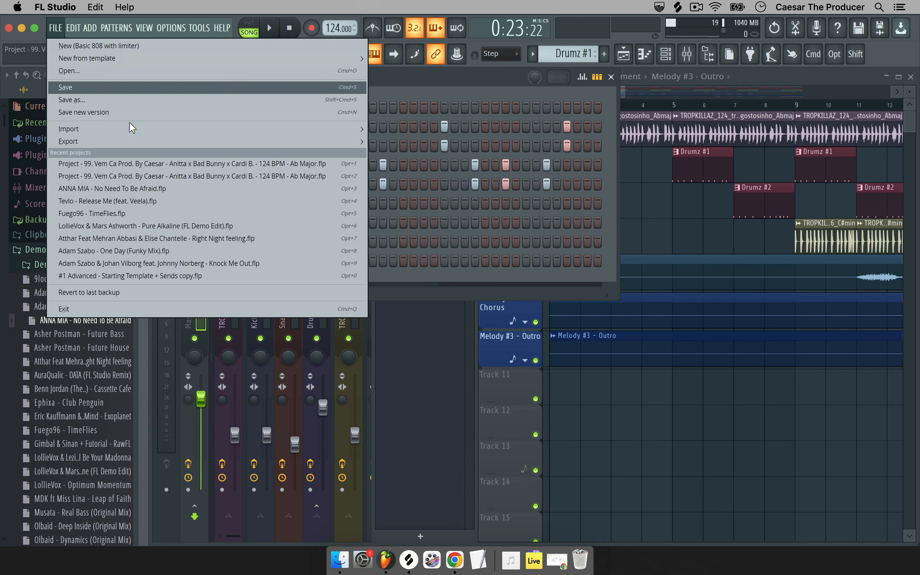
mouse_move(154, 142)
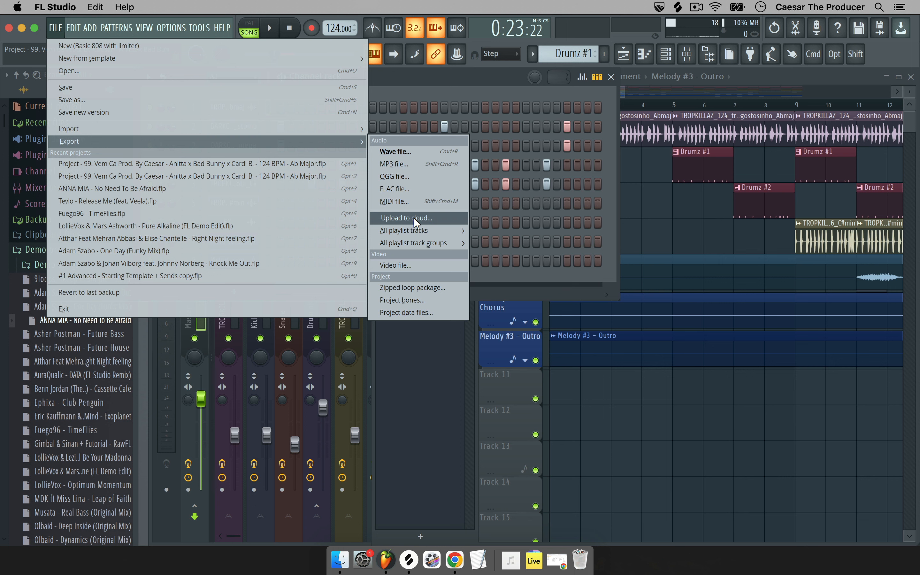
click(426, 150)
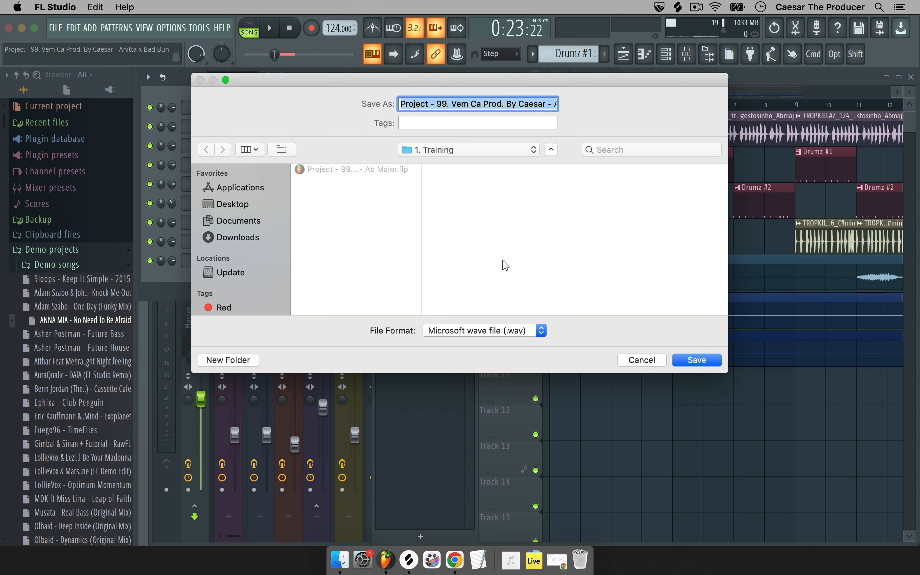
click(693, 360)
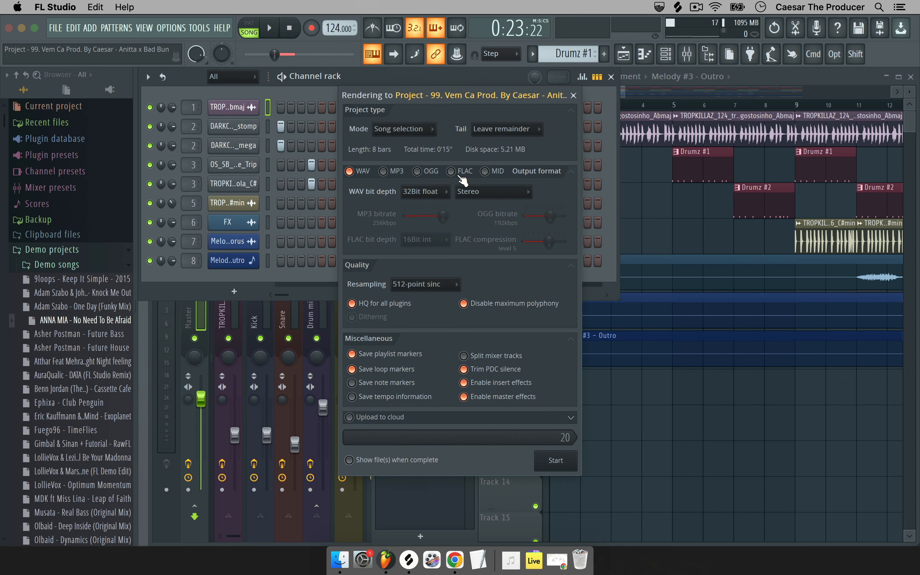
Step: Enable MP3 output alongside WAV, with 32Bit float WAV bit depth and 512-point sinc resampling
click(383, 171)
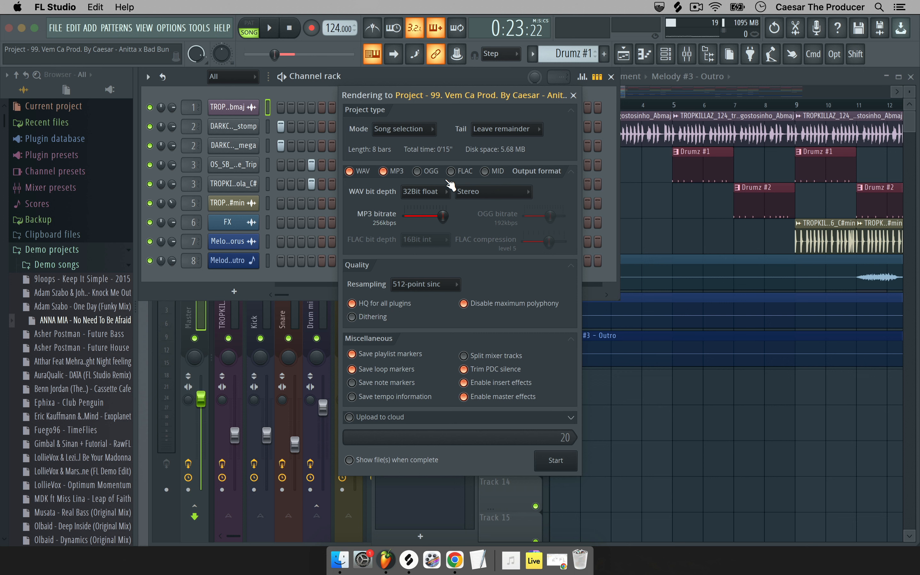
click(426, 191)
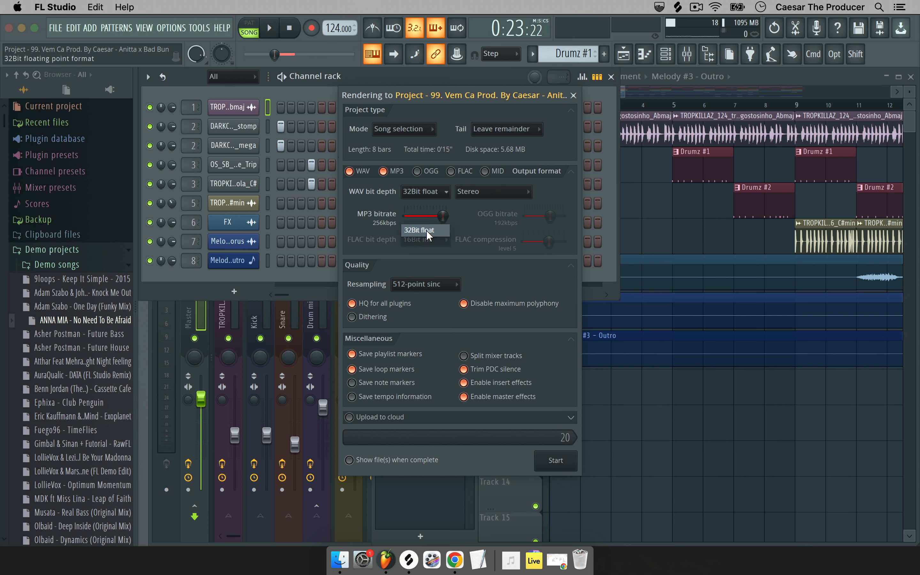
click(426, 231)
click(422, 284)
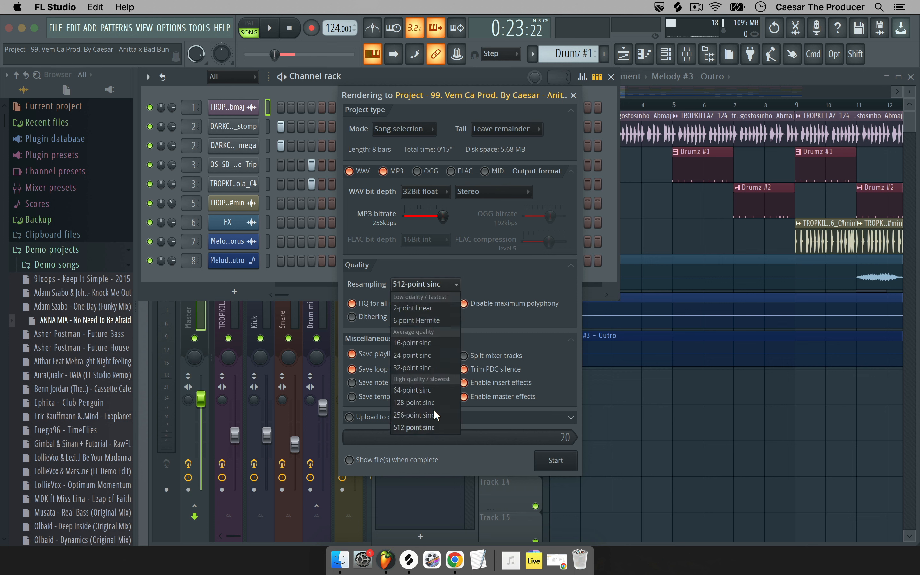
click(426, 427)
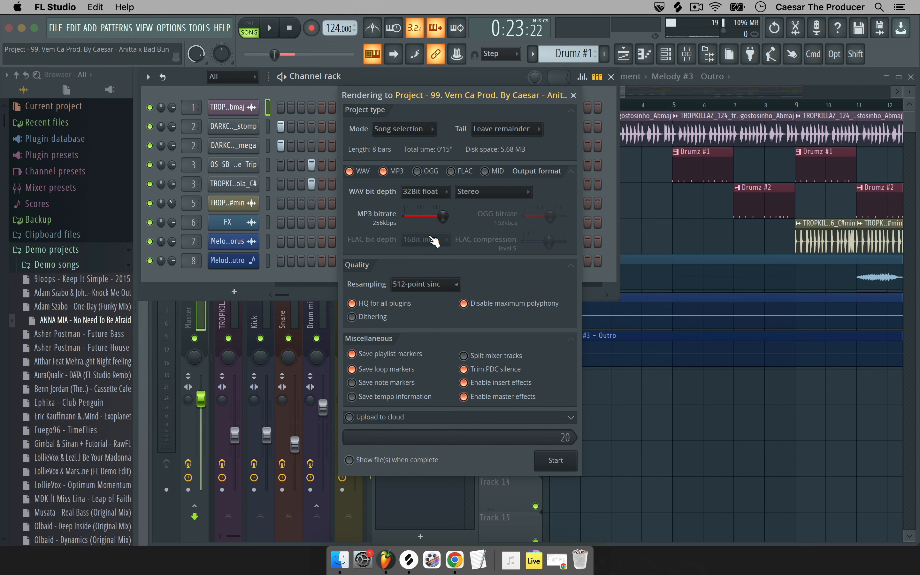
Step: Set the MP3 bitrate to 256kbps and the render mode to Song selection
drag(443, 216, 446, 216)
drag(446, 216, 442, 216)
click(398, 131)
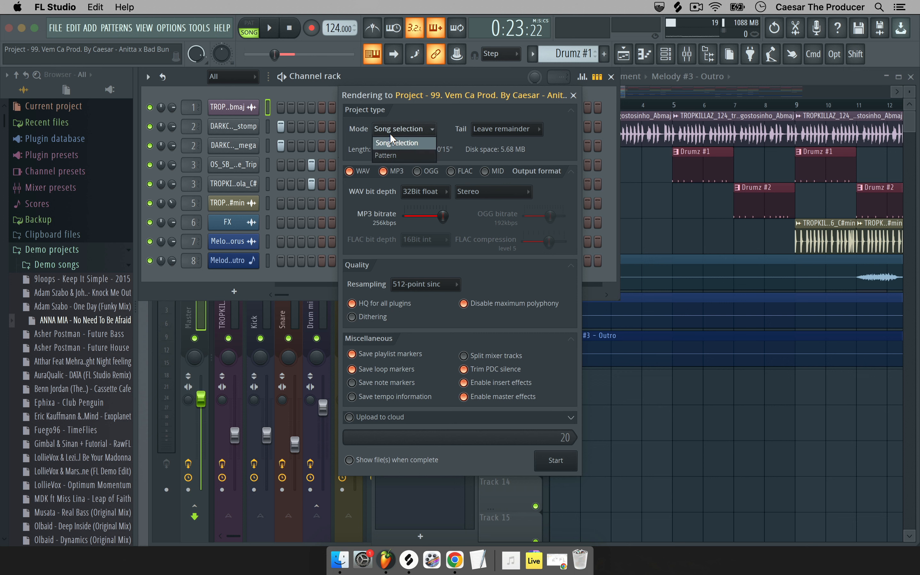
click(393, 143)
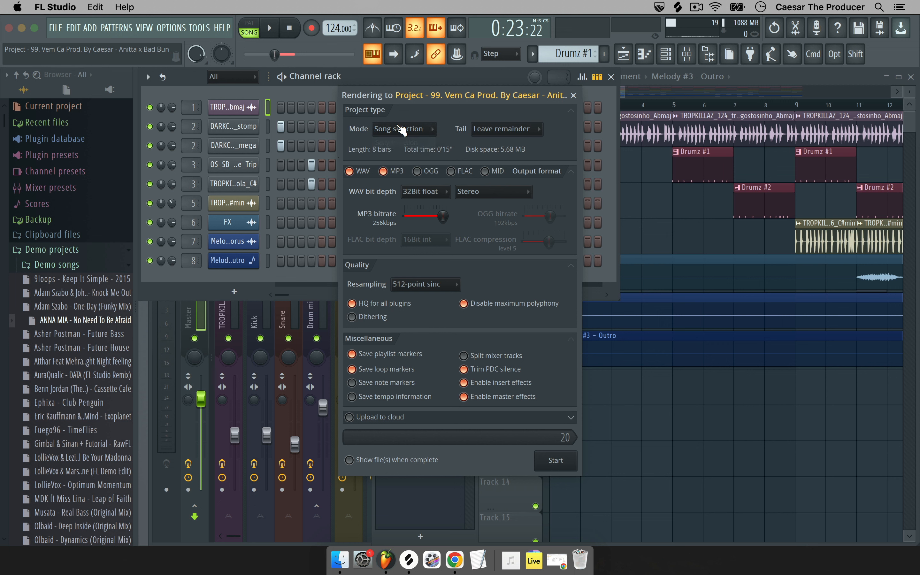
Step: Try the Pattern render mode, return to Song selection, and leave the render settings without rendering
click(403, 131)
click(397, 155)
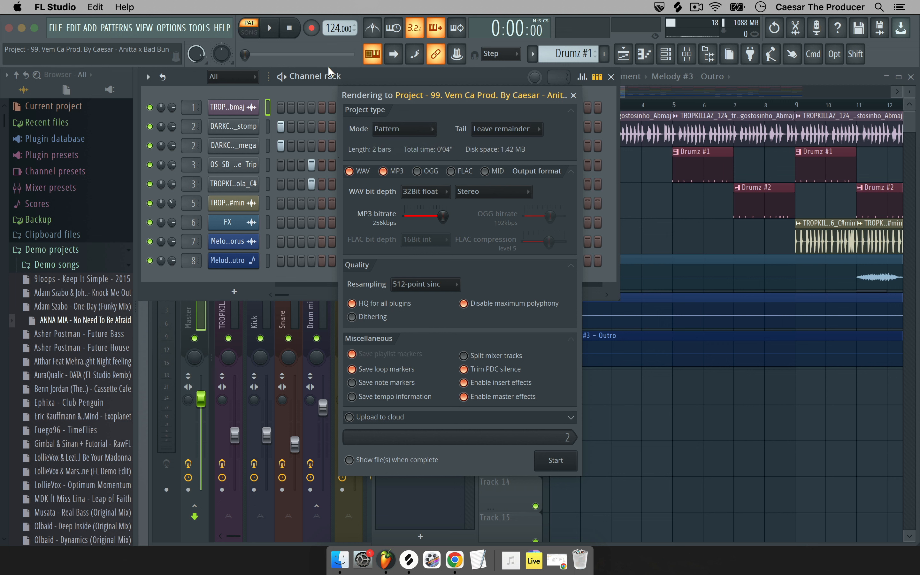
click(387, 130)
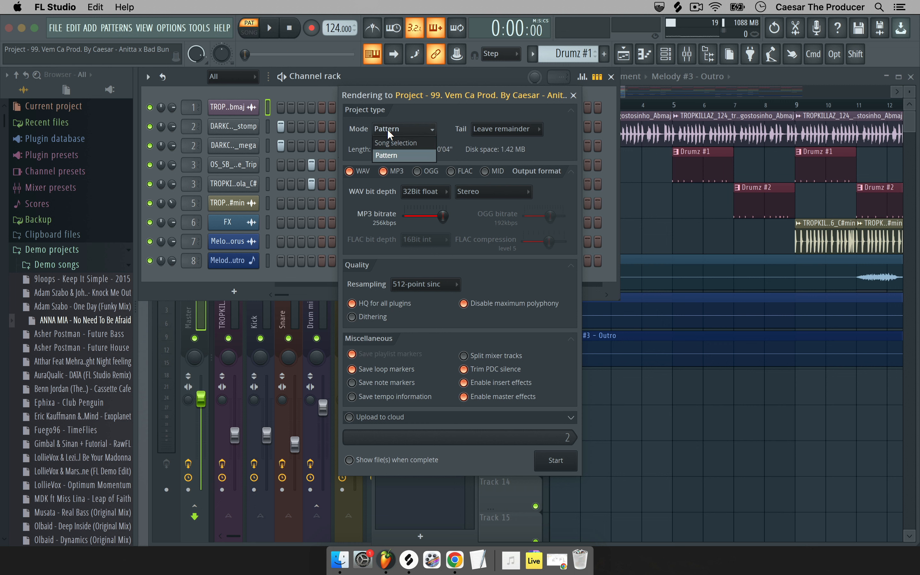
click(398, 142)
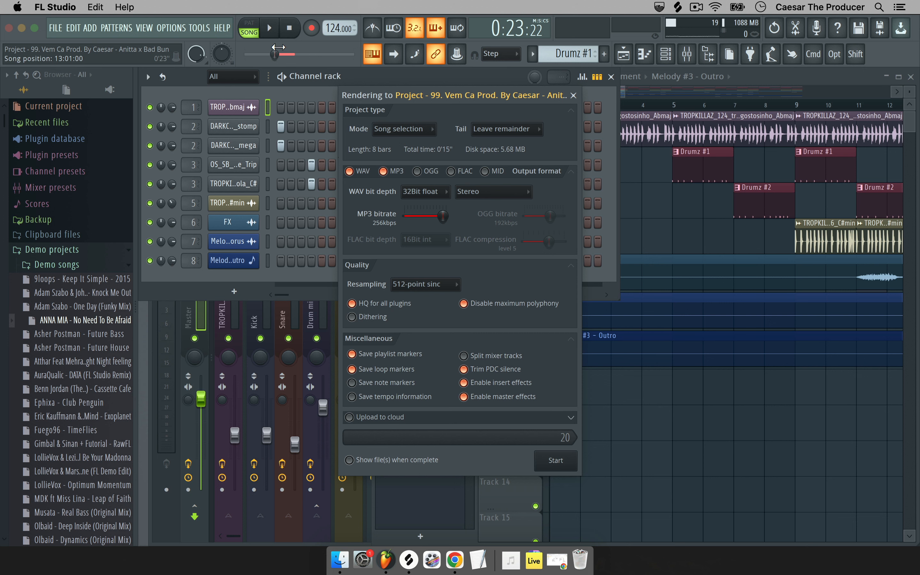
click(573, 96)
Step: Clear the time selection over bars 13 to 21 in the playlist and return the song position to the start
click(763, 72)
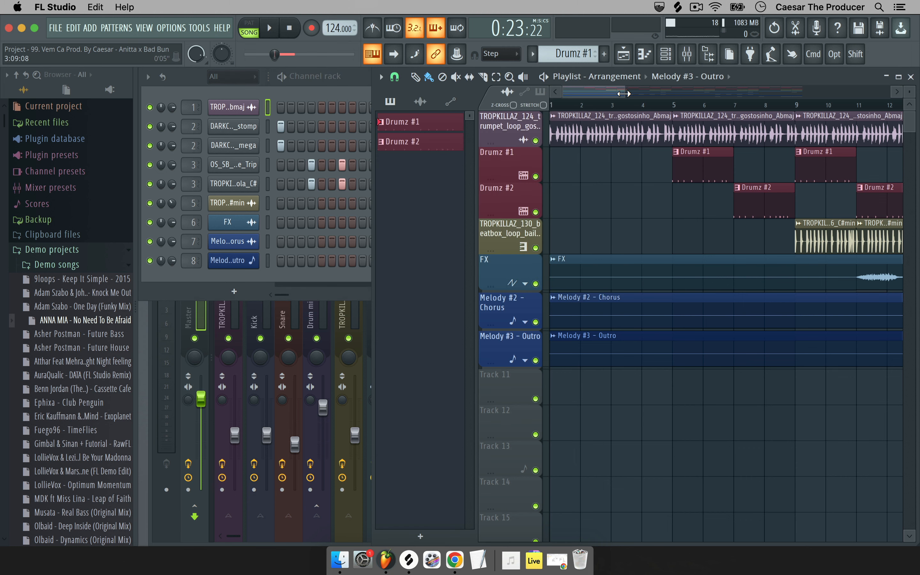
drag(623, 93, 790, 93)
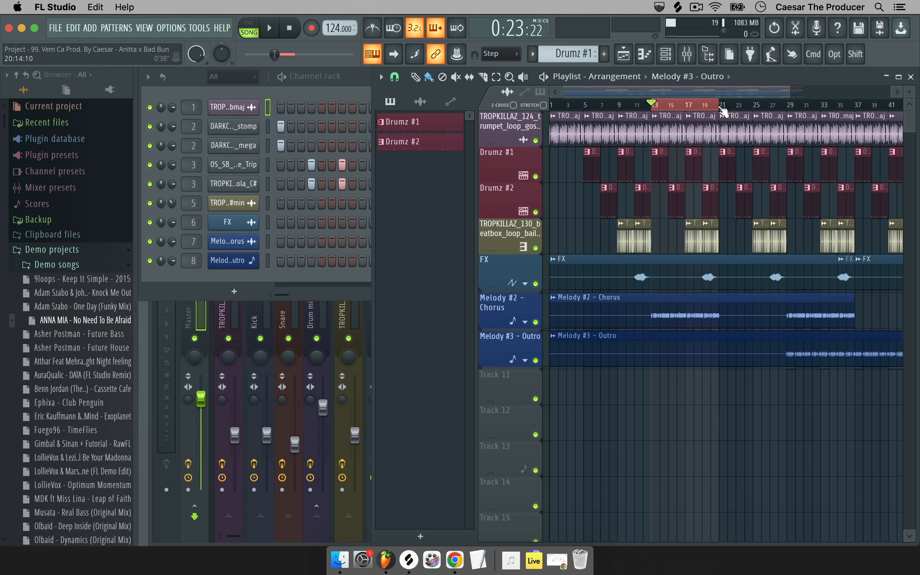
click(496, 77)
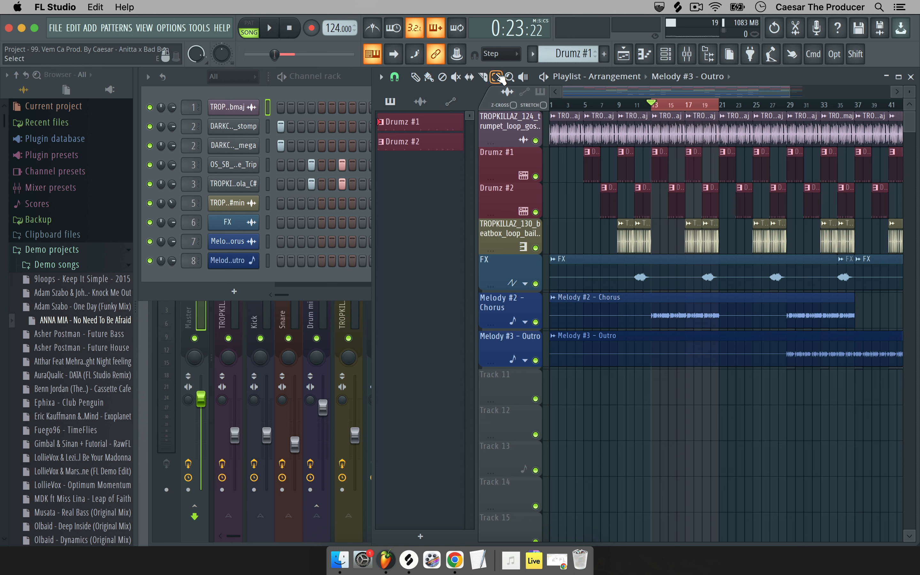
right_click(600, 103)
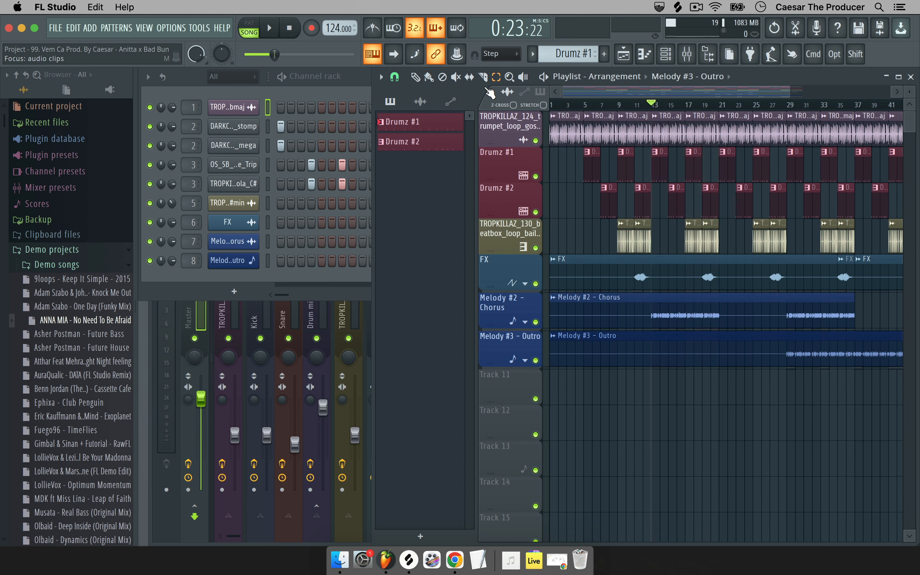
click(288, 28)
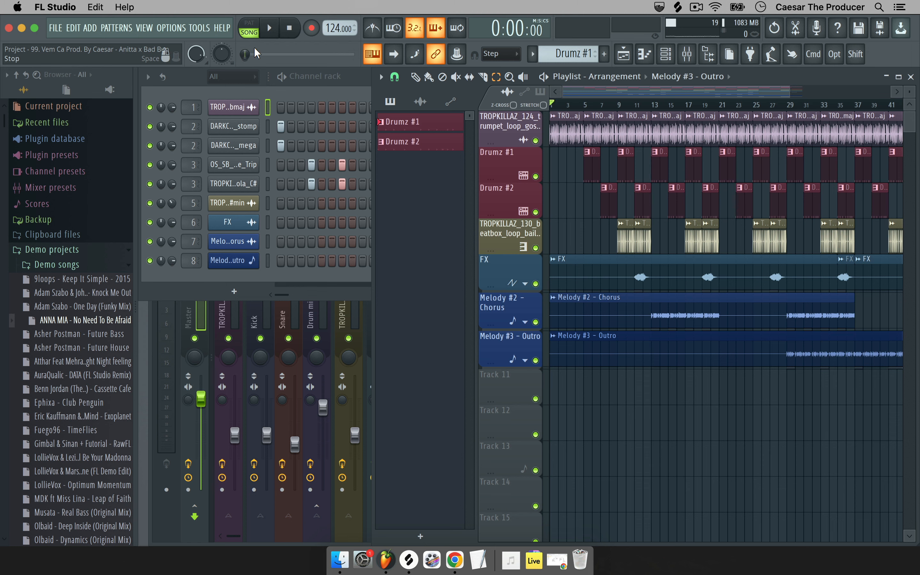
Step: Start a new Wave file export of the project, keeping the suggested file name
click(56, 28)
mouse_move(76, 141)
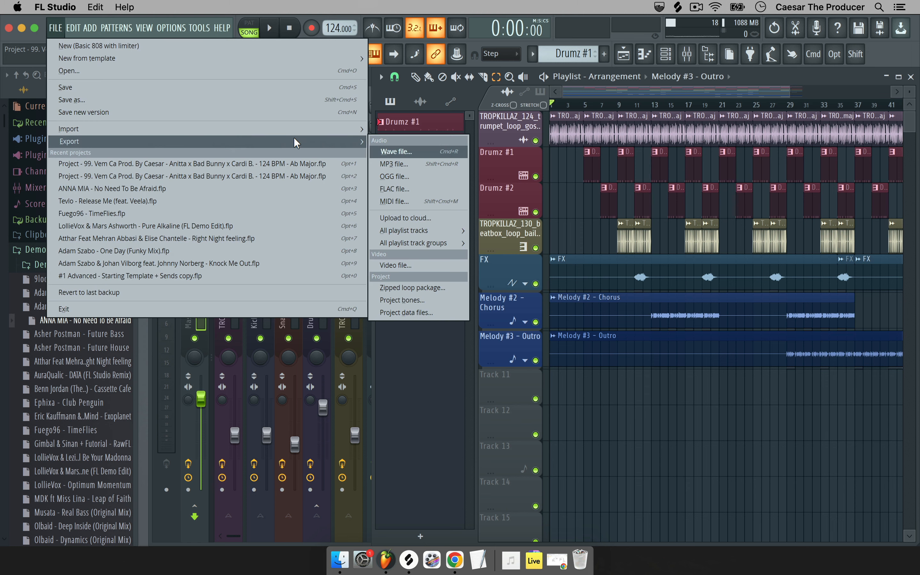
click(439, 148)
click(697, 359)
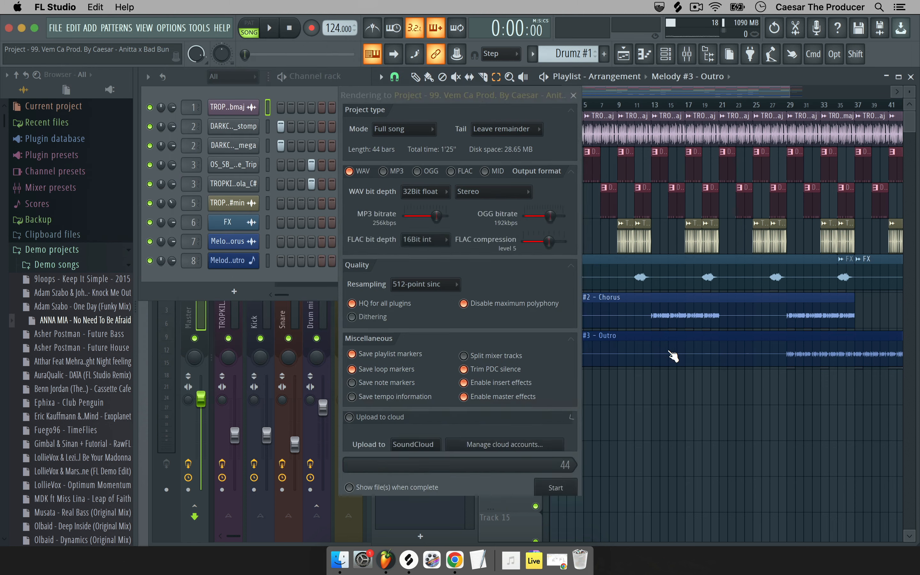
Step: Examine which render modes are offered with no time selection in the playlist, keeping Full song
click(402, 131)
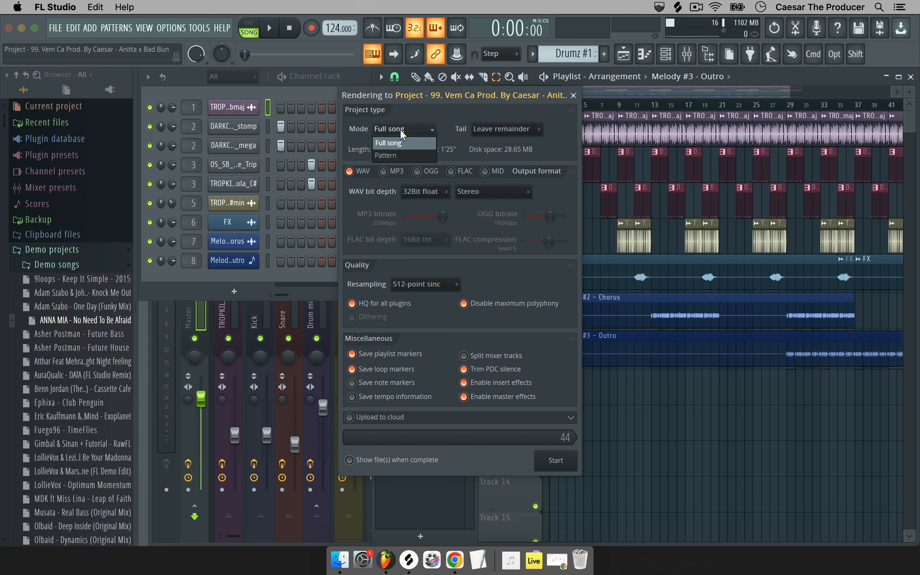
click(365, 110)
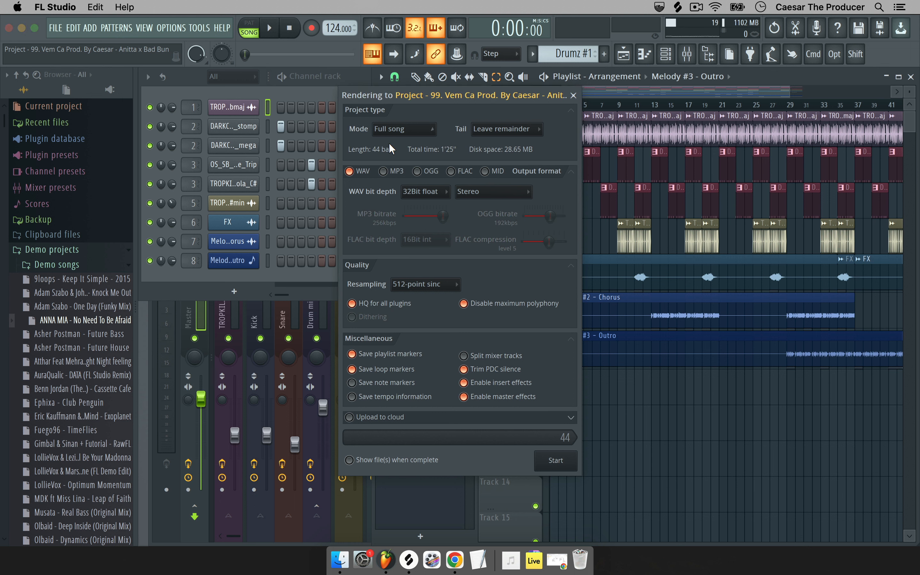
click(393, 131)
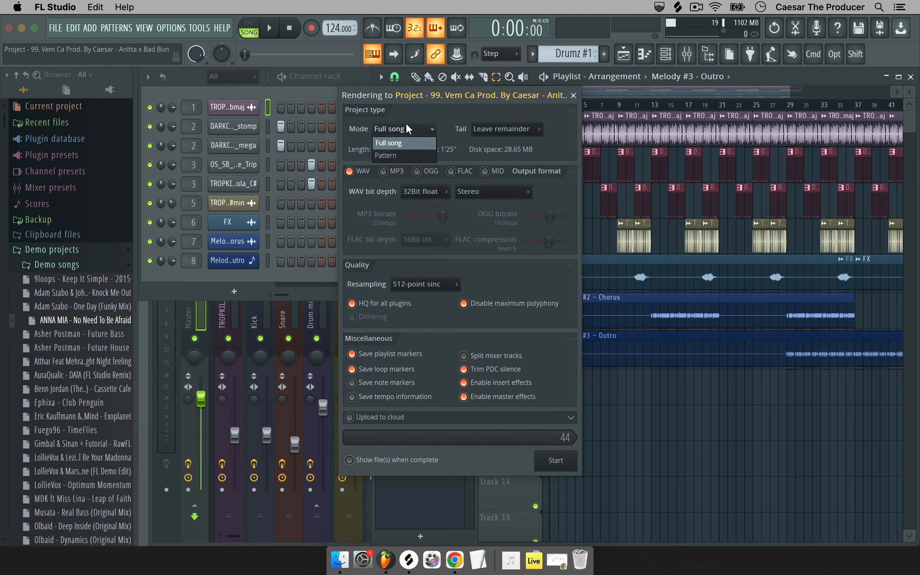
click(405, 113)
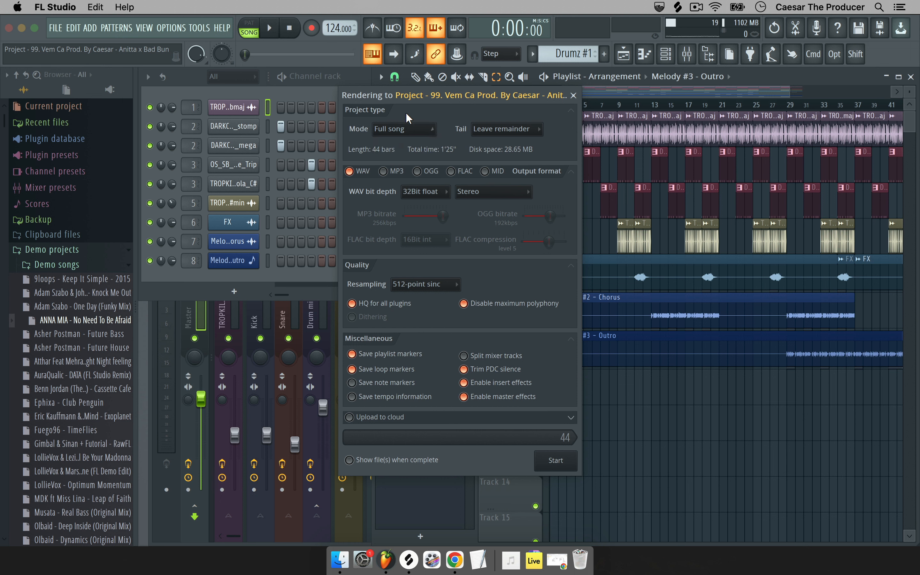
Step: Set the render's tail option to Cut remainder
click(497, 127)
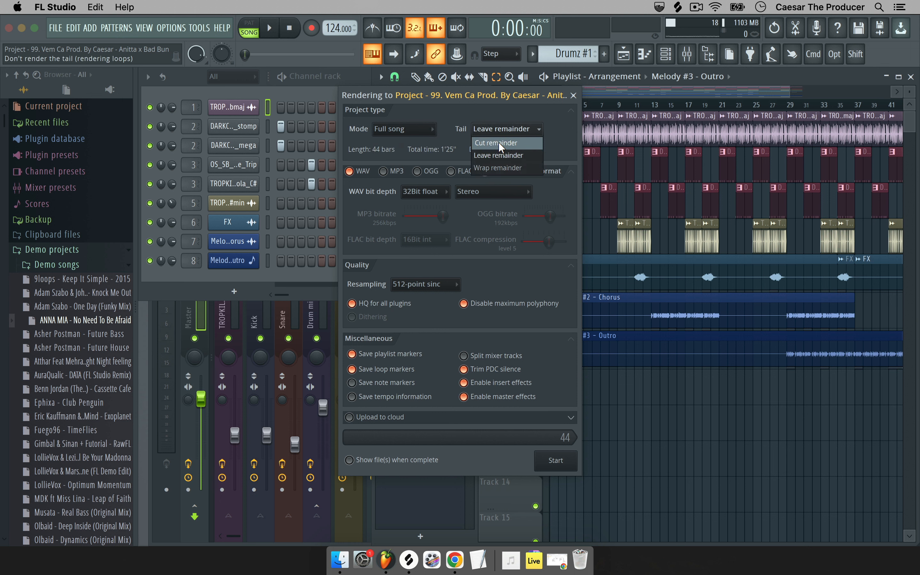
click(498, 143)
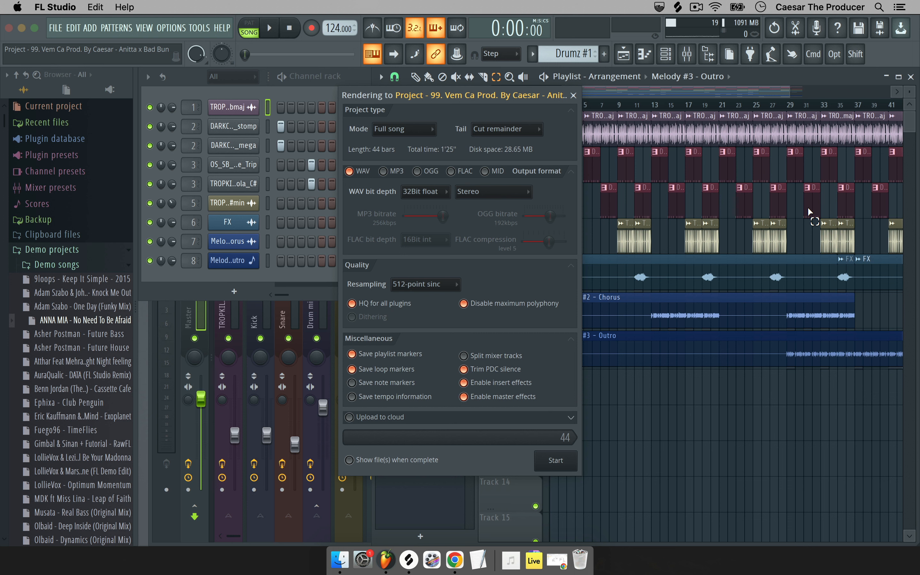
click(517, 130)
click(518, 152)
Step: Try the master effects option on and off, leaving it disabled for the render
click(490, 397)
click(482, 399)
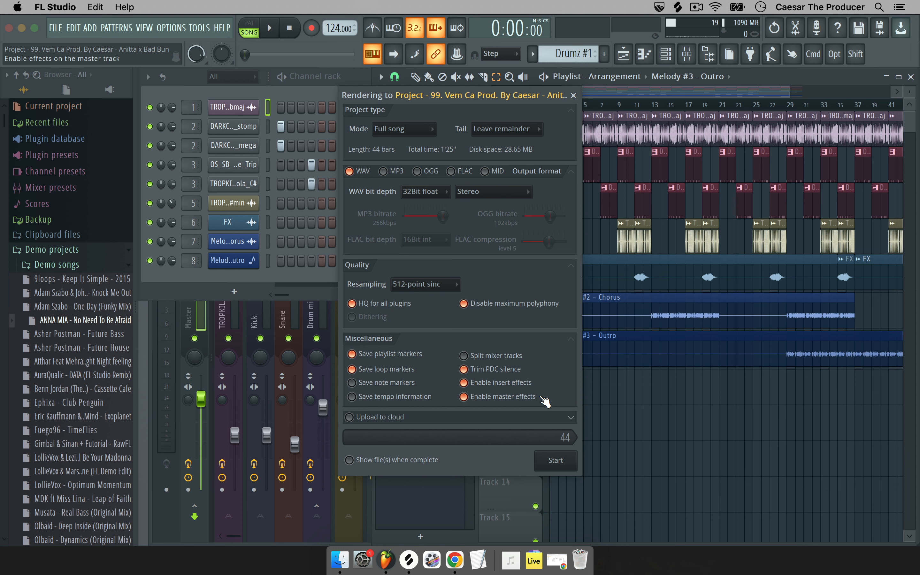
click(519, 404)
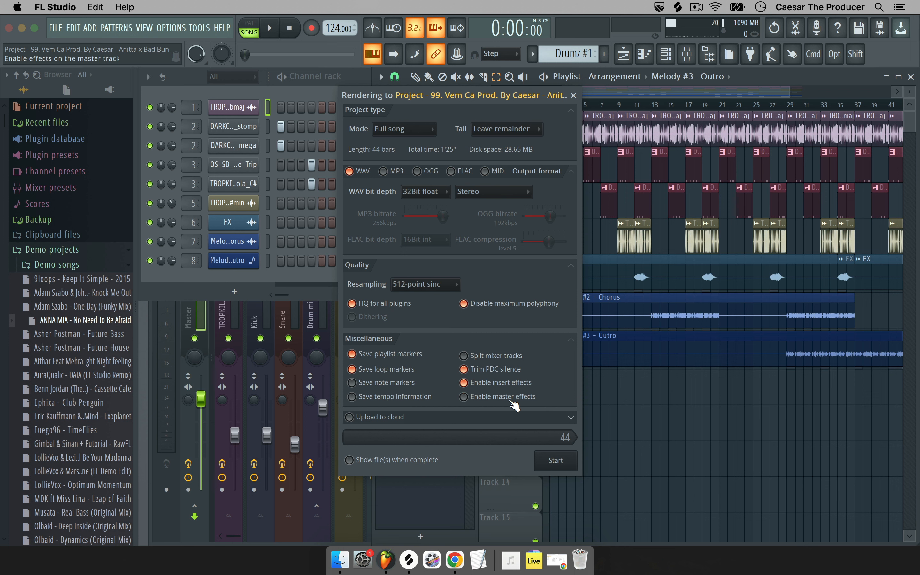